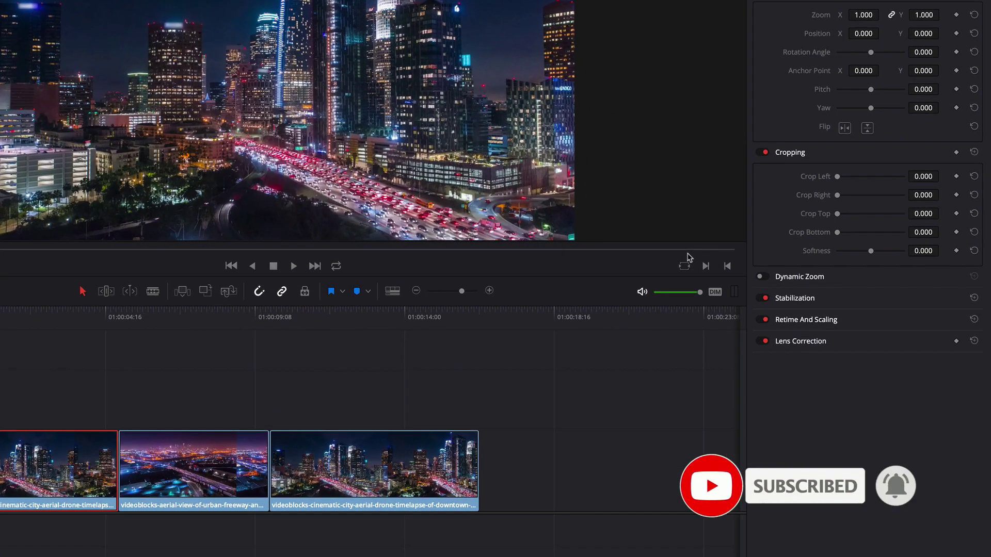
# - Set the first clip's Crop Top and Crop Bottom to 139
pyautogui.click(916, 214)
pyautogui.write('.139')
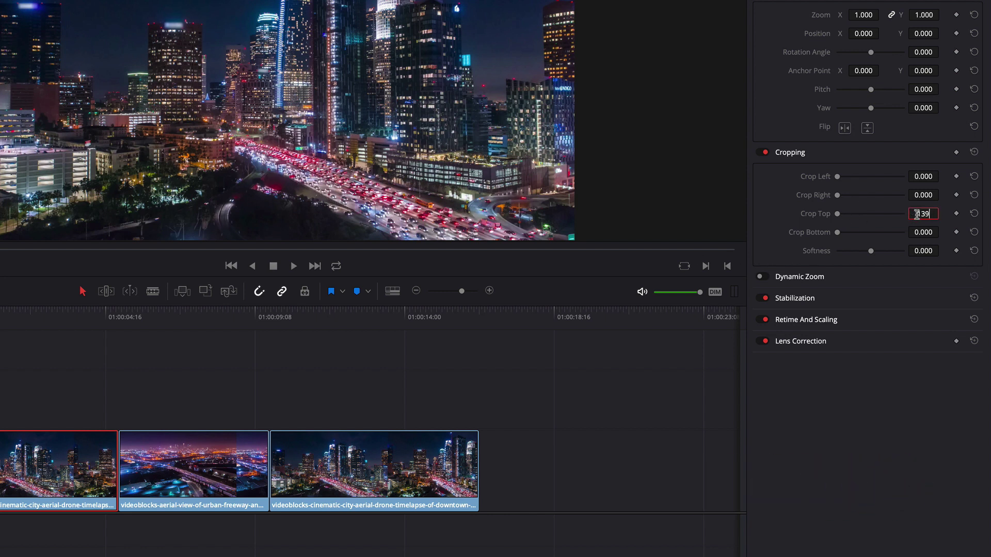
pyautogui.press('Return')
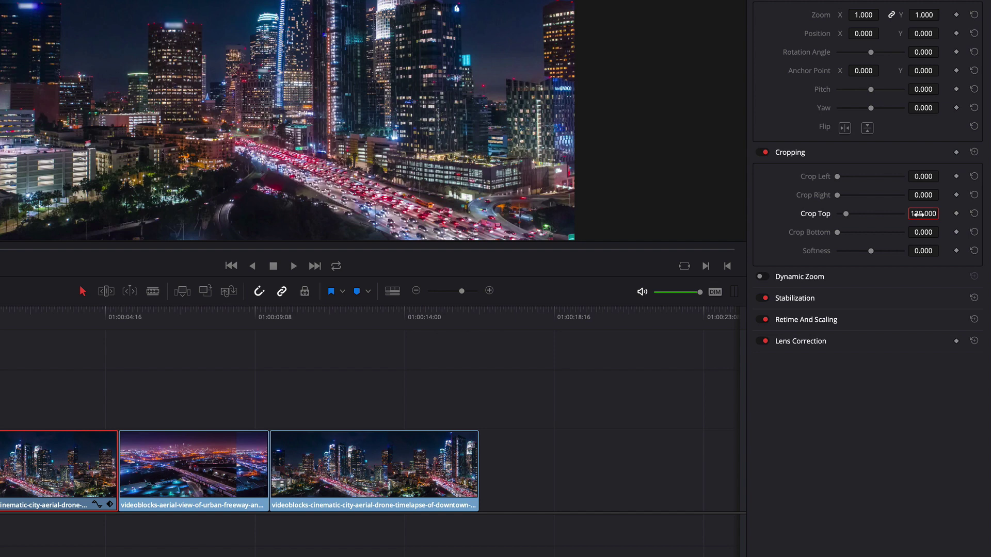
pyautogui.click(923, 232)
pyautogui.press('BackSpace')
pyautogui.write('139')
pyautogui.press('Return')
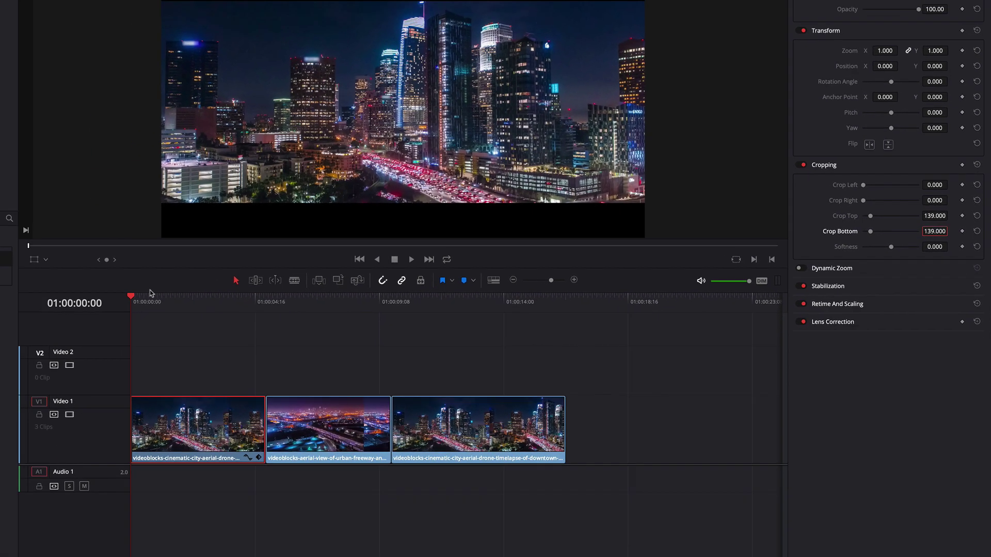
# - Give the second, freeway clip the same 139 Crop Top and Crop Bottom
pyautogui.moveTo(0, 318); pyautogui.dragTo(36, 319)
pyautogui.moveTo(237, 300); pyautogui.dragTo(334, 299)
pyautogui.click(356, 394)
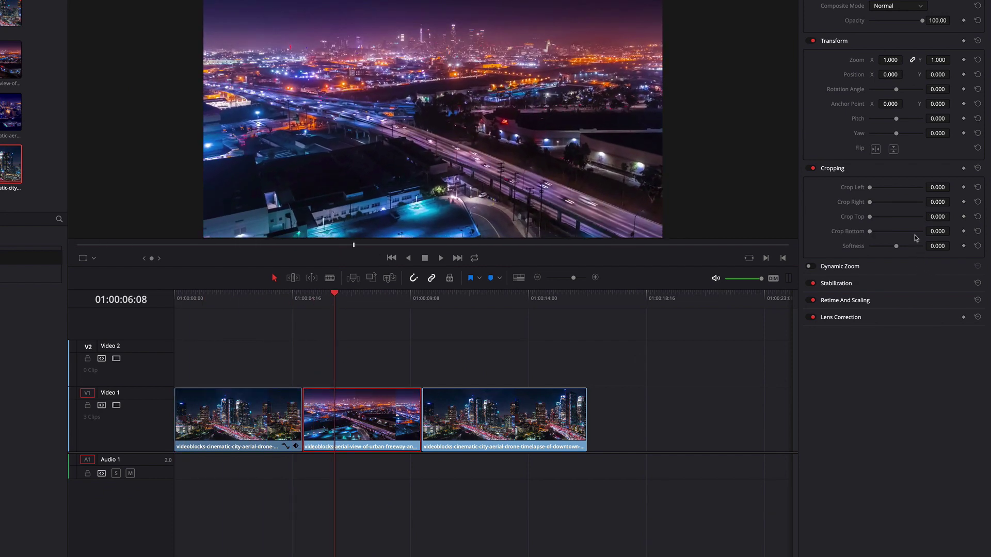
pyautogui.click(937, 216)
pyautogui.write('15')
pyautogui.press('Return')
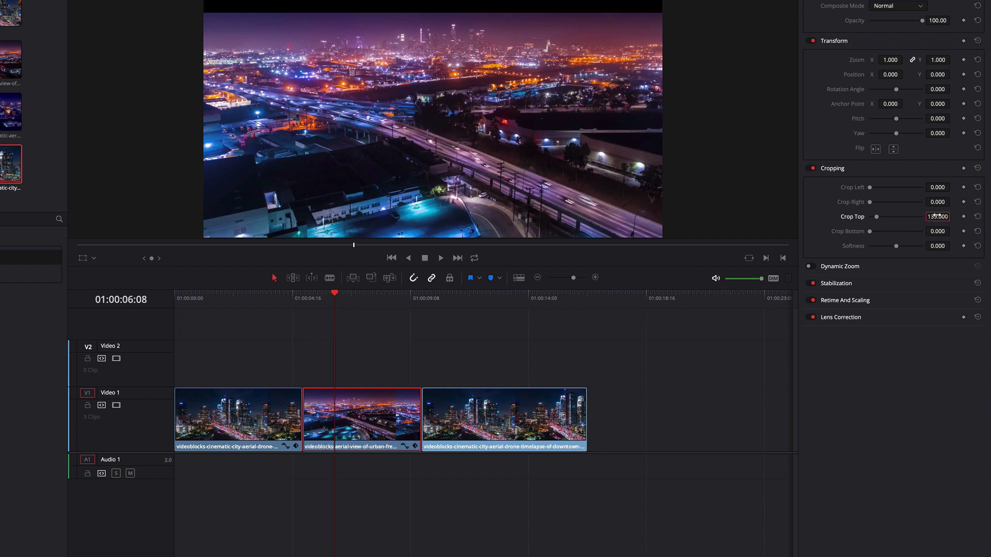
pyautogui.click(938, 228)
pyautogui.write('139')
pyautogui.press('Return')
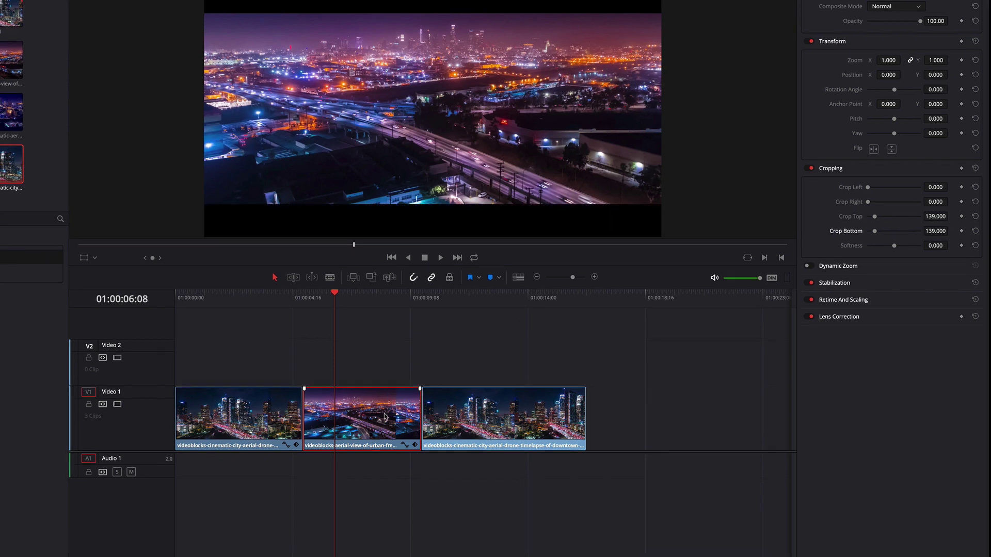
pyautogui.click(477, 419)
# - Paste the crop attributes (139 top and bottom) onto the third clip
pyautogui.rightClick(484, 411)
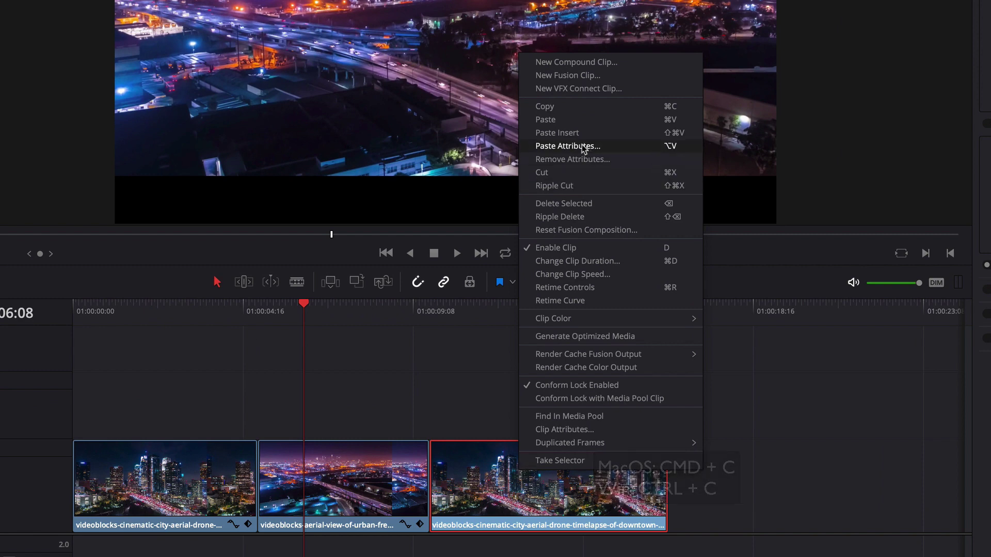
pyautogui.click(581, 146)
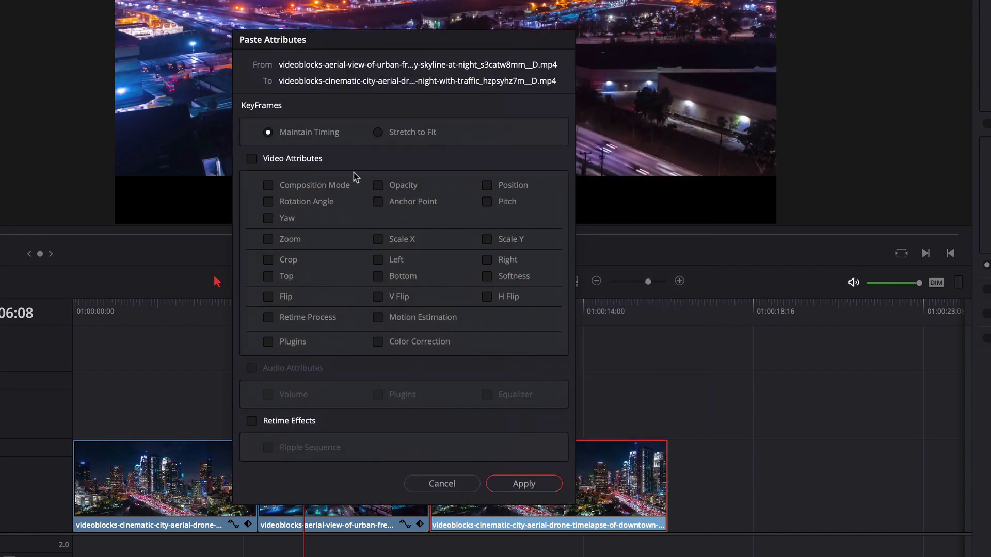
pyautogui.click(269, 260)
pyautogui.click(524, 485)
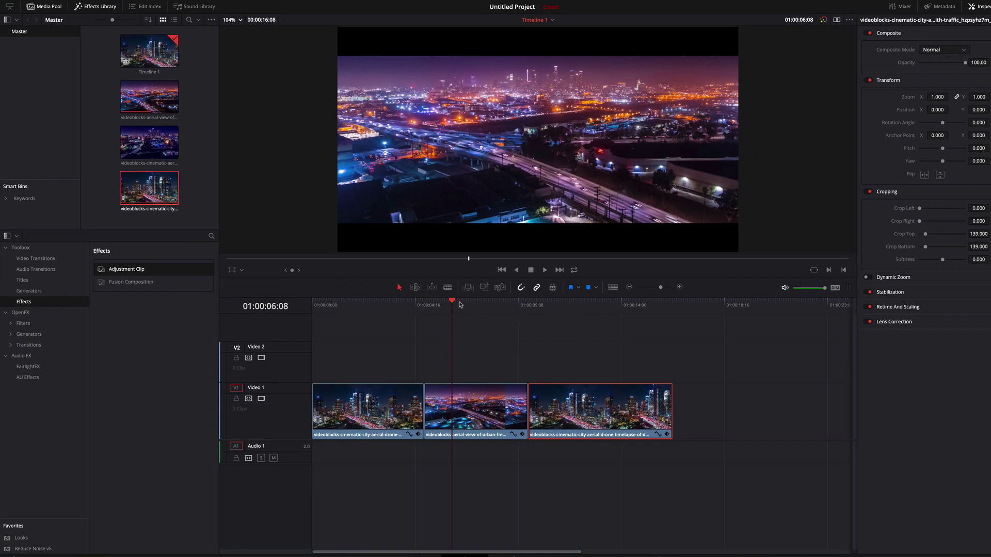
pyautogui.press('space')
# - Undo the 139 crop on the third, second and first clips in turn
pyautogui.moveTo(515, 306); pyautogui.dragTo(571, 326)
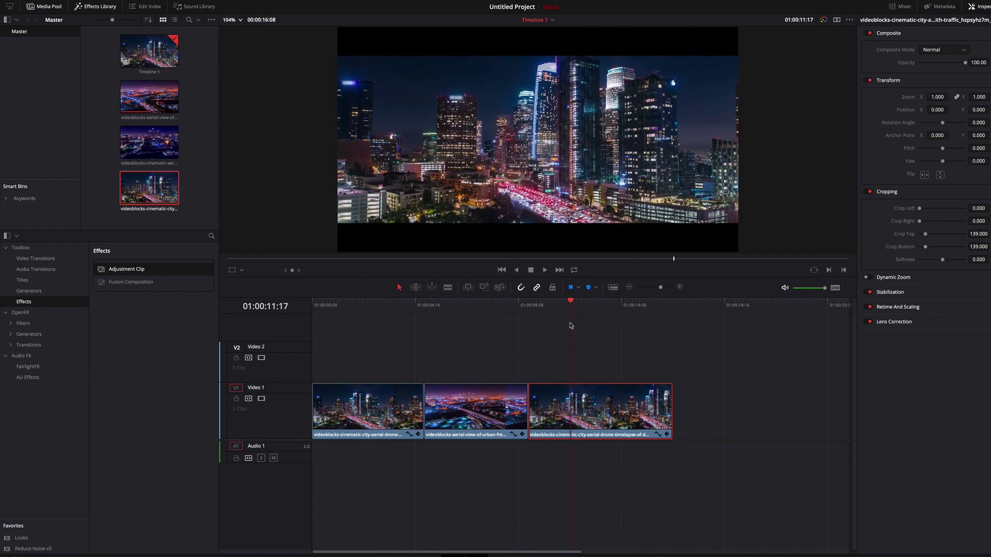
pyautogui.hotkey('ctrl', 'z')
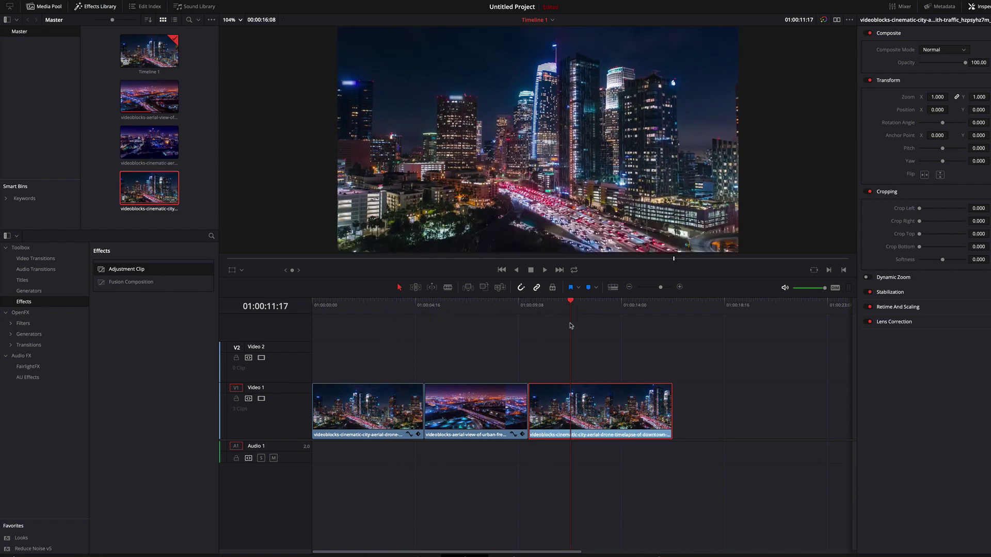
pyautogui.click(490, 307)
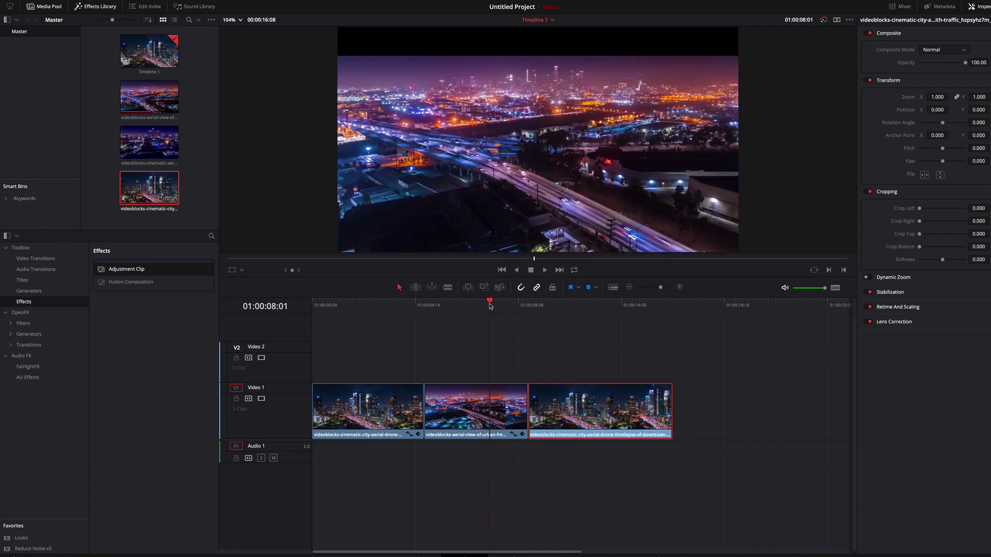
pyautogui.hotkey('ctrl', 'z')
pyautogui.click(380, 307)
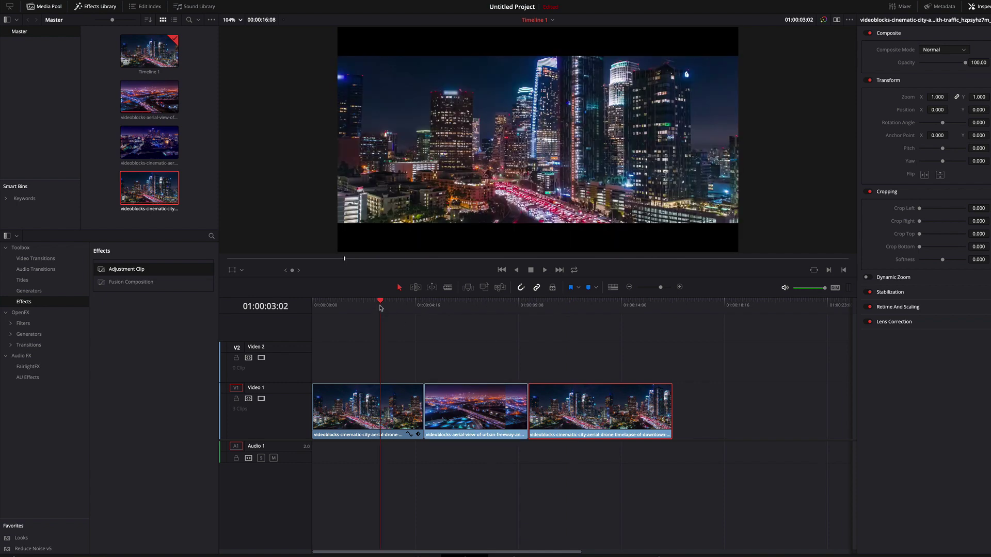
pyautogui.hotkey('ctrl', 'z')
pyautogui.hotkey('ctrl', 'z')
# - Place an Adjustment Clip on V2 and stretch it over all three city clips
pyautogui.click(380, 324)
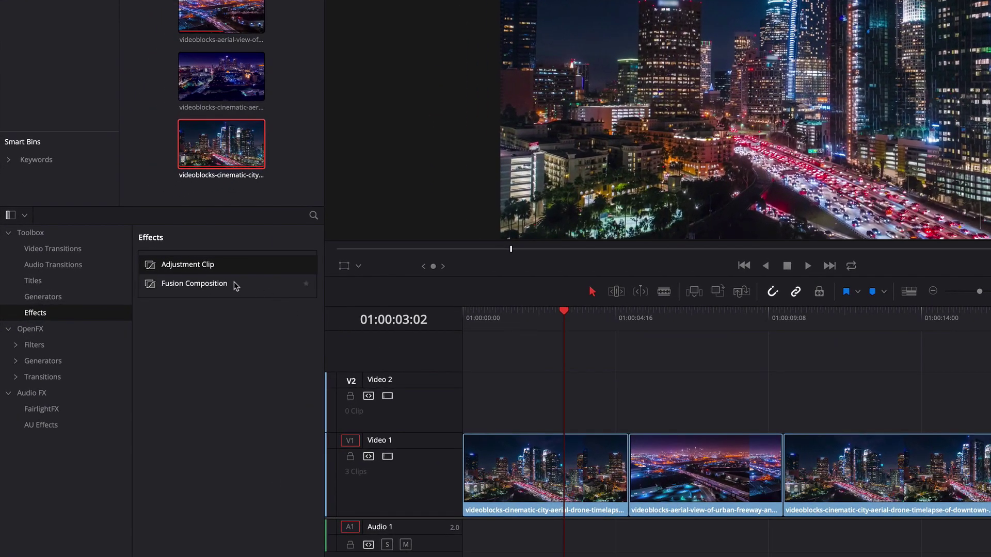
pyautogui.moveTo(175, 267); pyautogui.dragTo(468, 384)
pyautogui.moveTo(630, 397); pyautogui.dragTo(685, 395)
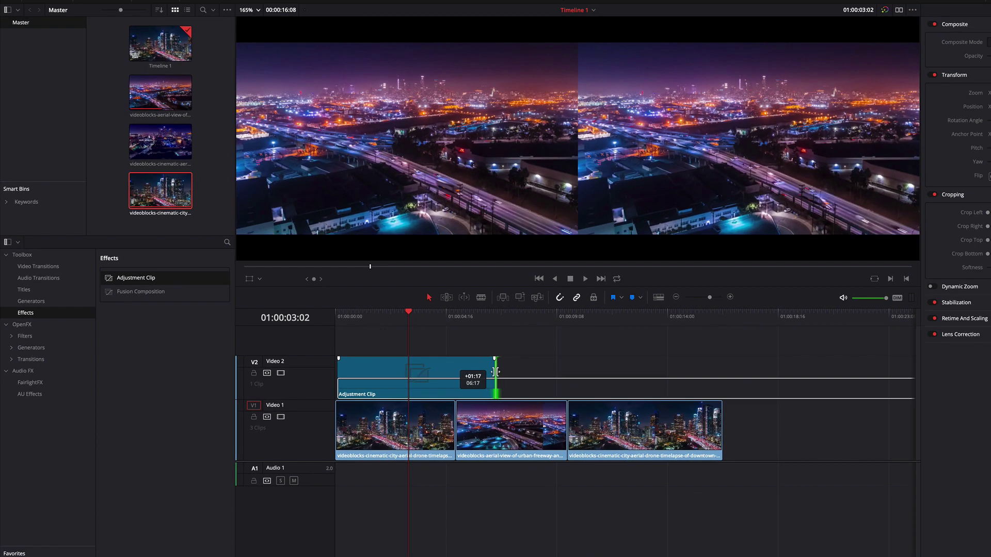
pyautogui.moveTo(495, 371); pyautogui.dragTo(722, 375)
pyautogui.moveTo(412, 313); pyautogui.dragTo(368, 314)
pyautogui.click(374, 367)
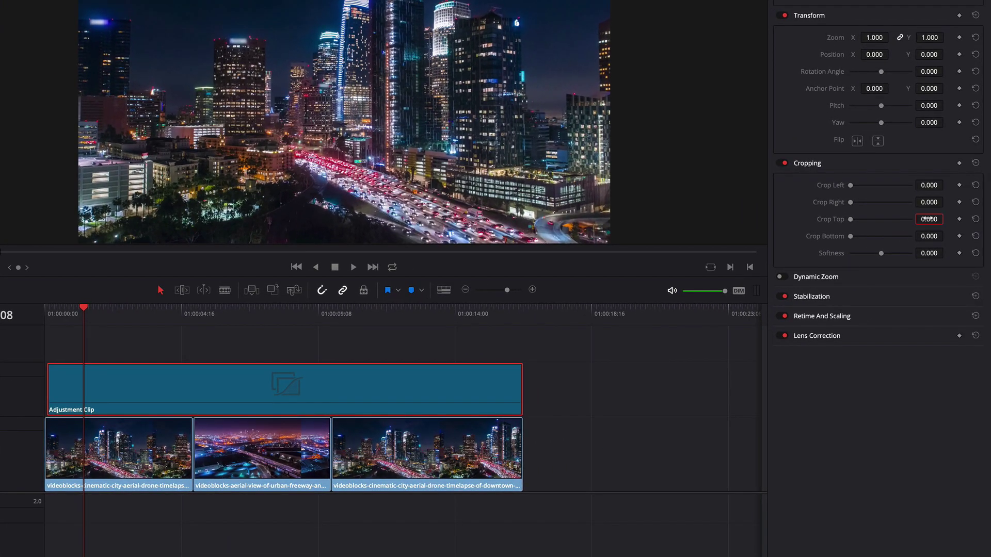
# - Give the Adjustment Clip Crop Top and Crop Bottom of 139, then scrub to check the bars
pyautogui.click(928, 219)
pyautogui.write('135')
pyautogui.press('Return')
pyautogui.click(929, 236)
pyautogui.press('BackSpace')
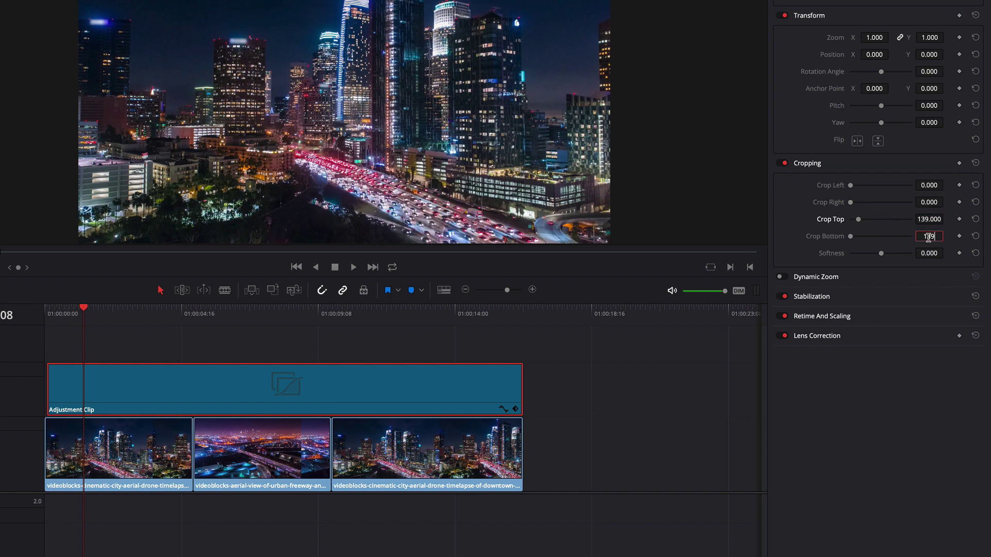
pyautogui.write('139')
pyautogui.press('Return')
pyautogui.moveTo(85, 312); pyautogui.dragTo(158, 310)
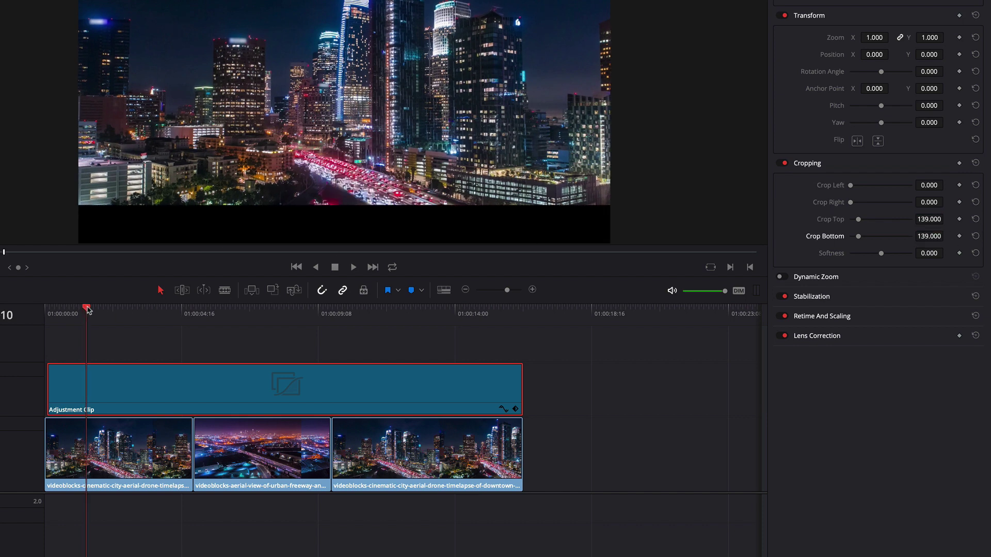
pyautogui.moveTo(333, 303); pyautogui.dragTo(398, 307)
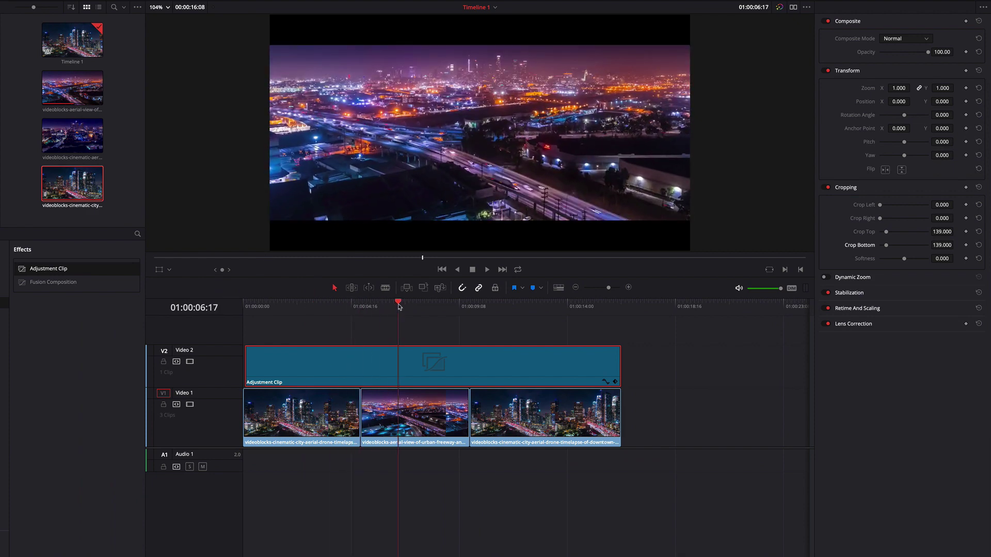
pyautogui.moveTo(399, 307); pyautogui.dragTo(252, 312)
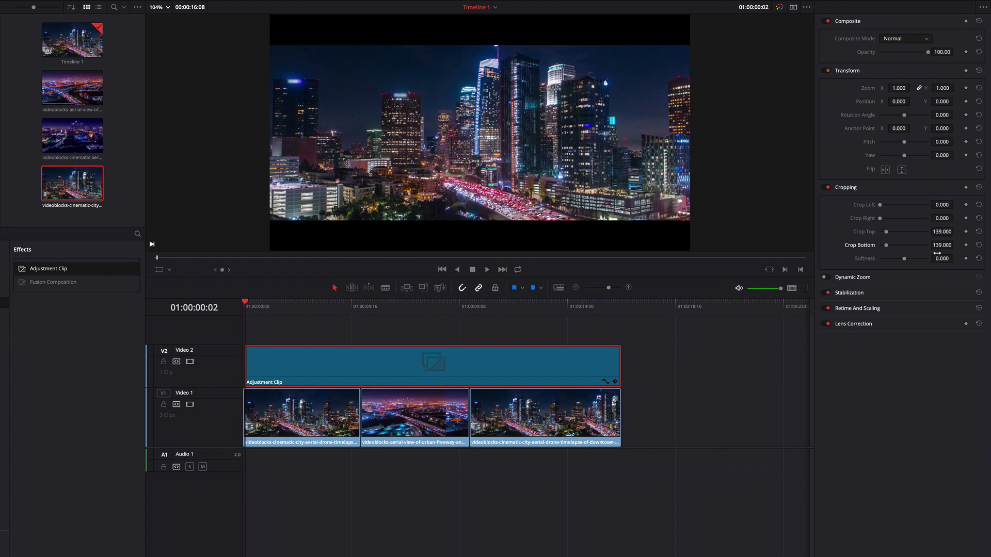
# - Reset the Adjustment Clip's Crop Top and Crop Bottom to 0 and keyframe both at its start
pyautogui.click(941, 231)
pyautogui.hotkey('ctrl', 'a')
pyautogui.write('0')
pyautogui.press('Return')
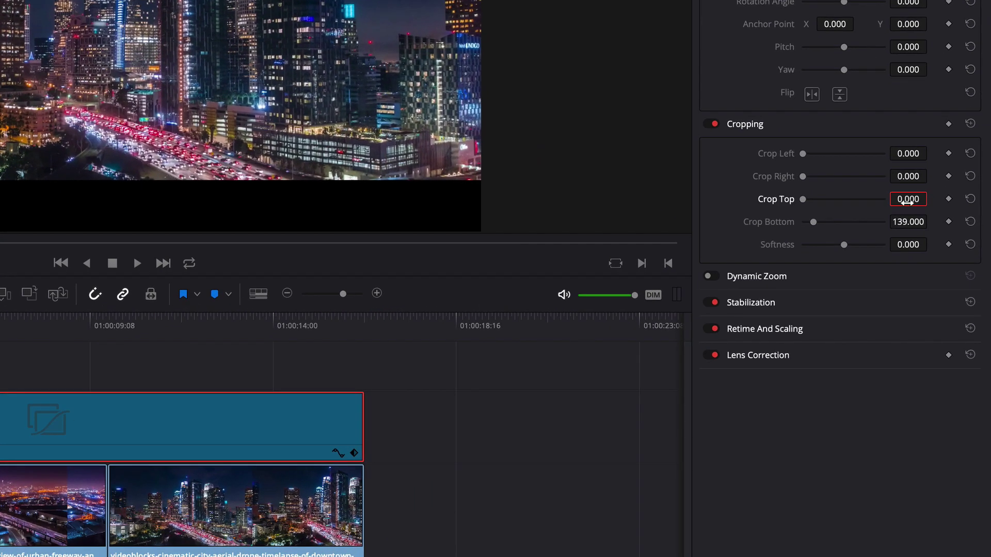
pyautogui.click(908, 221)
pyautogui.hotkey('ctrl', 'a')
pyautogui.write('0')
pyautogui.press('Return')
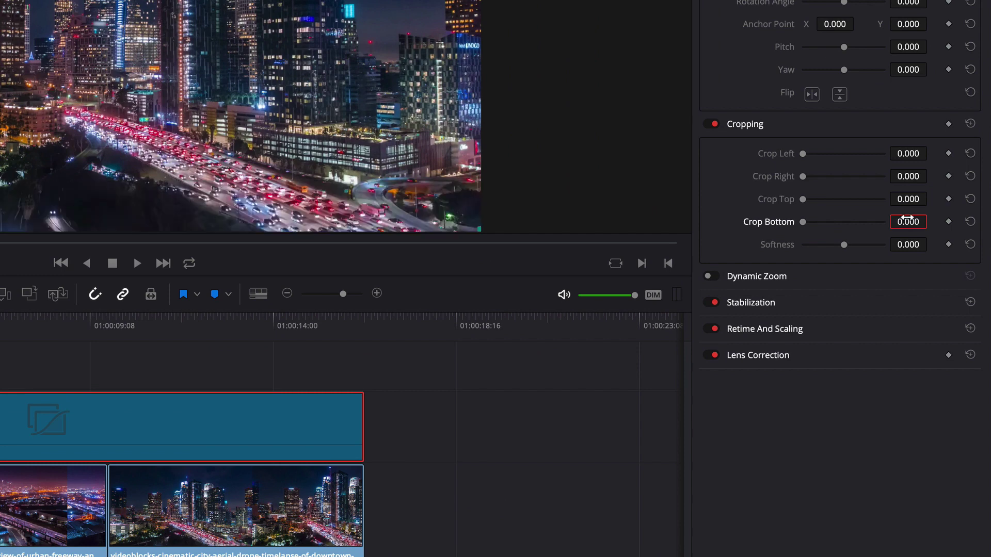
pyautogui.click(948, 199)
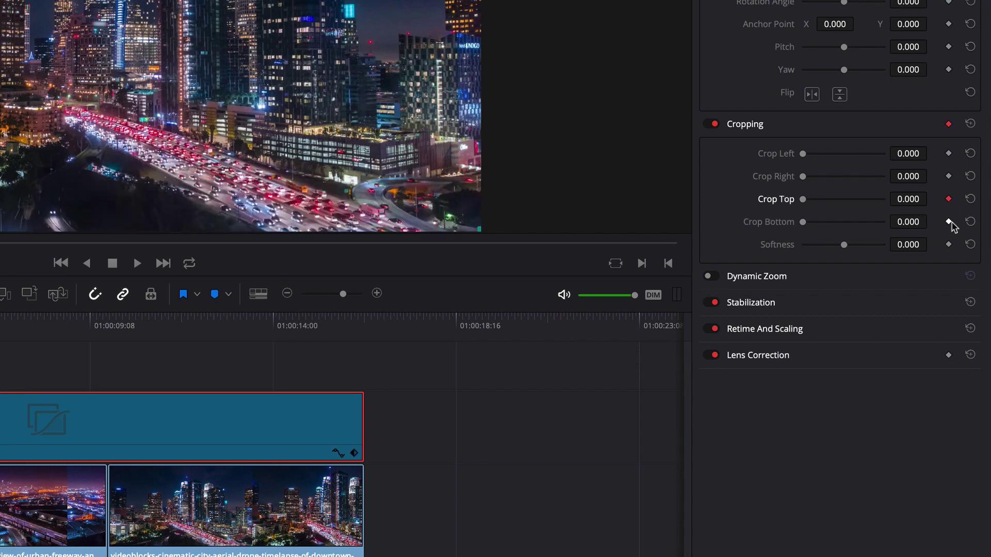
pyautogui.click(949, 221)
pyautogui.moveTo(111, 362); pyautogui.dragTo(150, 361)
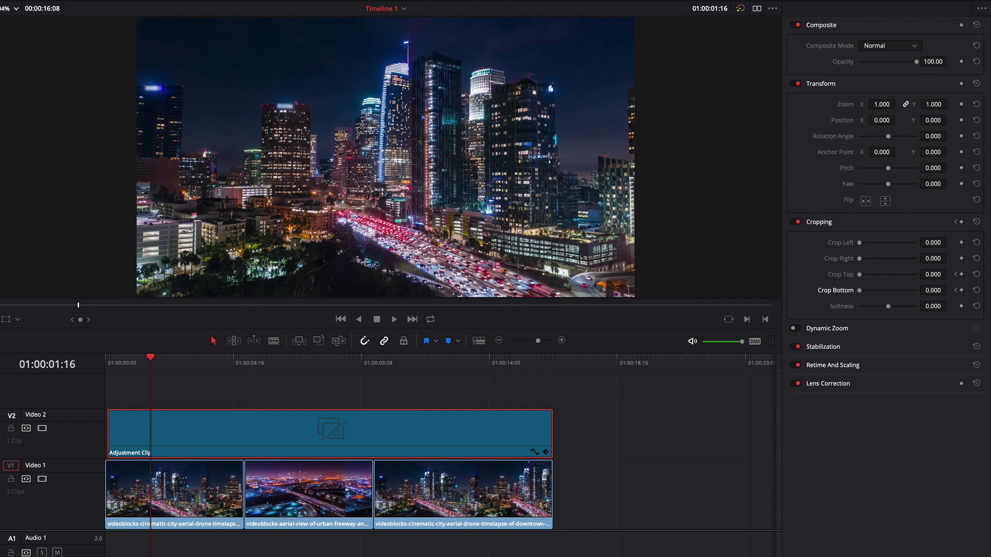
# - Keyframe Crop Top and Crop Bottom at 139 shortly after the start and preview the bars sliding in
pyautogui.click(934, 275)
pyautogui.write('139')
pyautogui.press('Return')
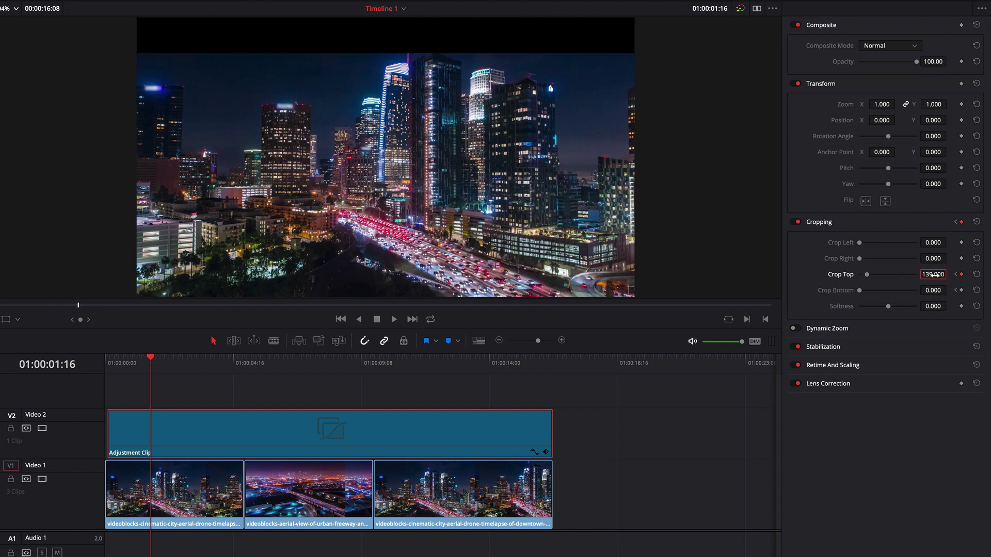
pyautogui.click(932, 290)
pyautogui.write('139')
pyautogui.press('Return')
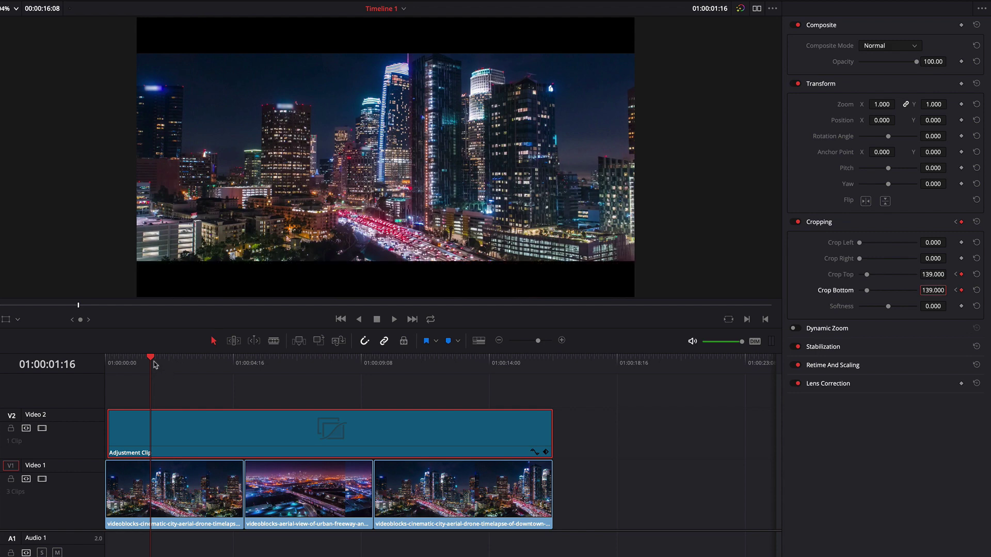
pyautogui.moveTo(153, 362); pyautogui.dragTo(108, 361)
pyautogui.press('space')
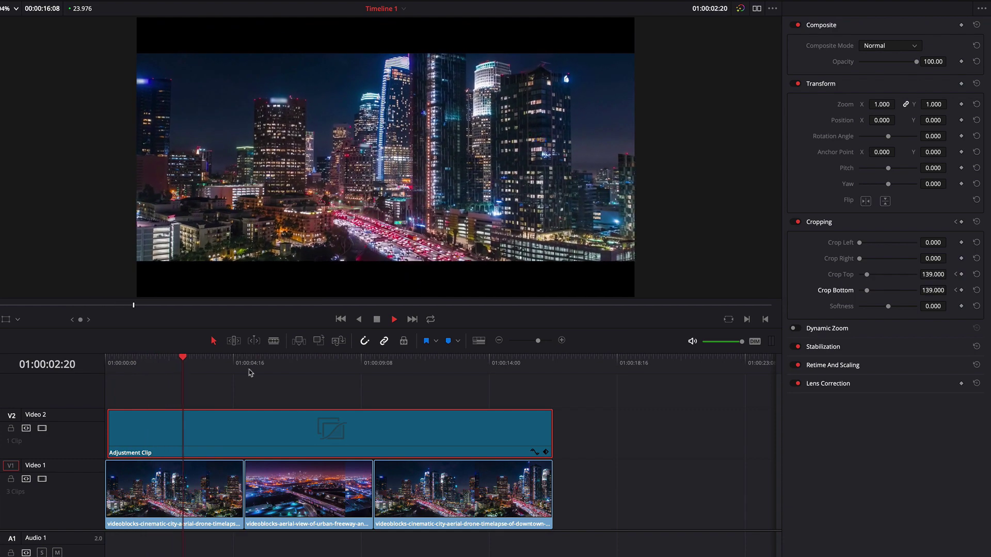
# - Add hold keyframes at 139 for Crop Top and Crop Bottom near the end of the clips
pyautogui.click(435, 361)
pyautogui.moveTo(458, 382); pyautogui.dragTo(531, 382)
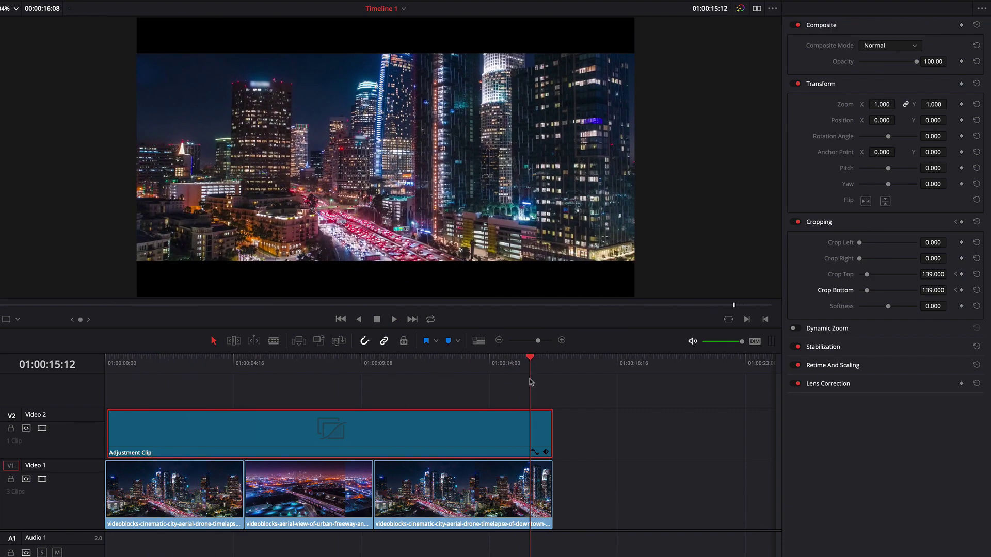
pyautogui.click(961, 275)
pyautogui.click(961, 290)
pyautogui.moveTo(531, 358); pyautogui.dragTo(553, 358)
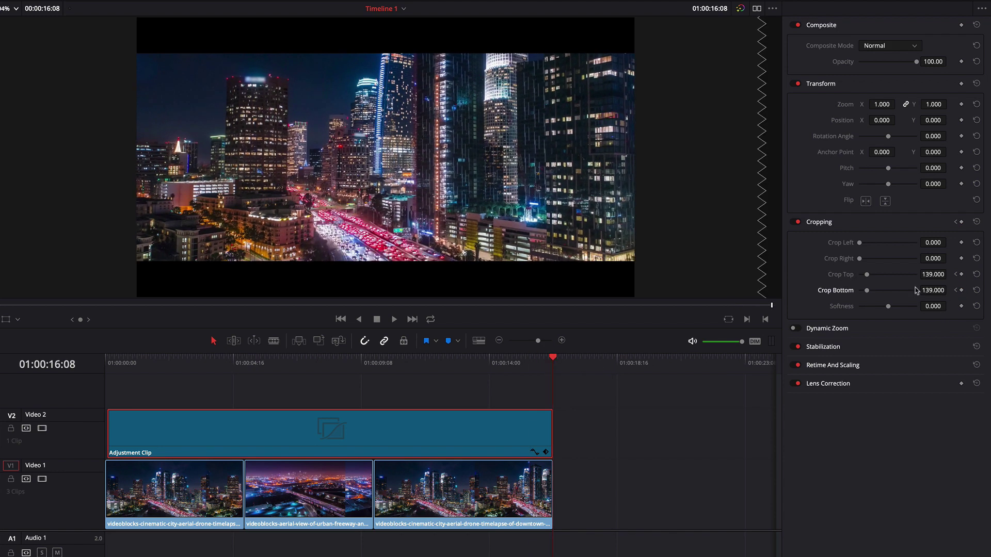
# - Keyframe Crop Top and Crop Bottom back to 0 at 01:00:16:08 and preview the result
pyautogui.click(930, 275)
pyautogui.write('0')
pyautogui.press('Return')
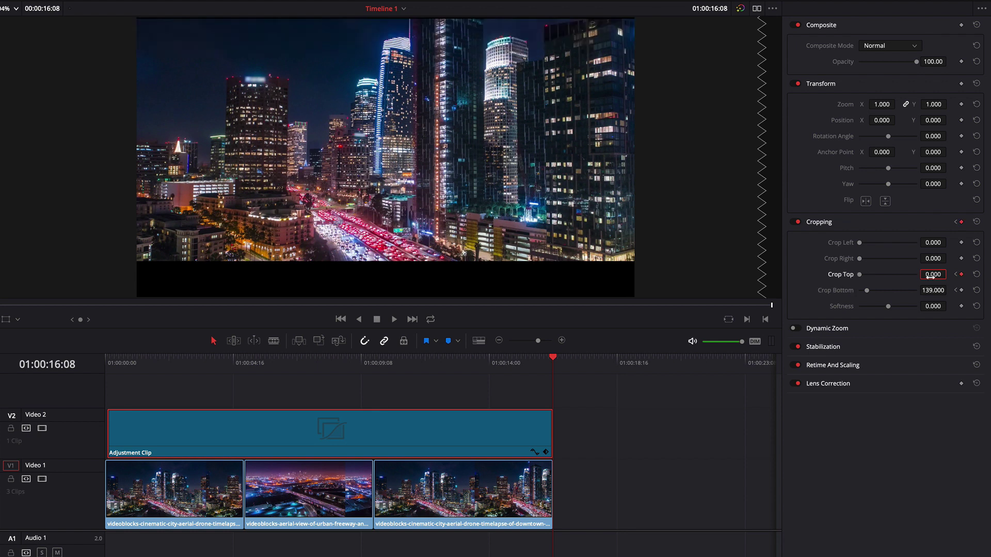
pyautogui.click(926, 291)
pyautogui.write('0')
pyautogui.press('Return')
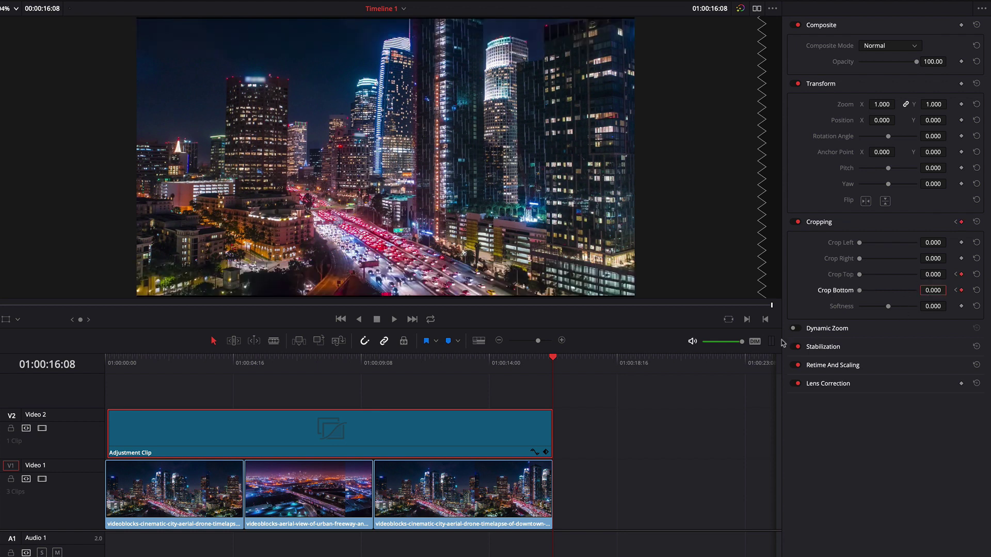
pyautogui.moveTo(556, 361); pyautogui.dragTo(494, 361)
pyautogui.press('space')
pyautogui.moveTo(231, 365); pyautogui.dragTo(201, 365)
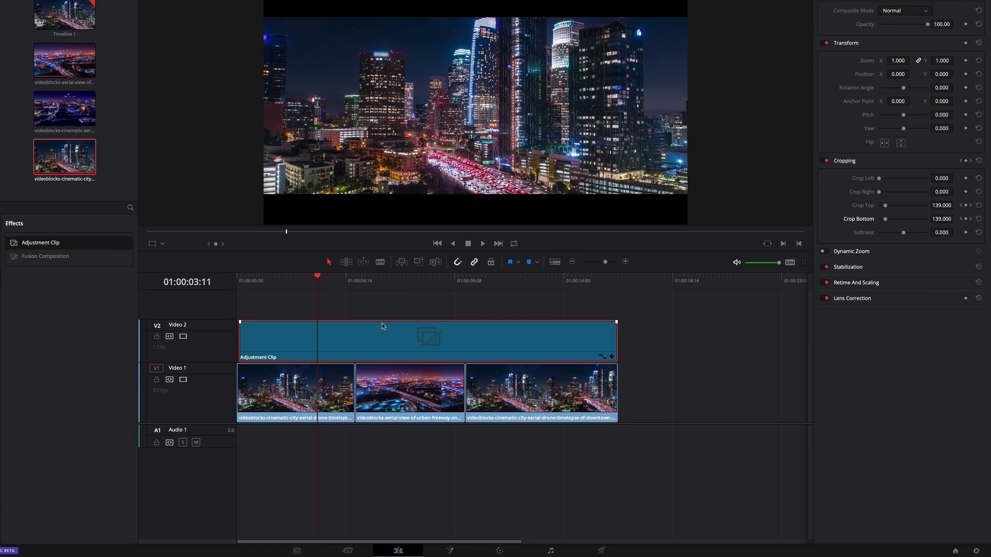
pyautogui.click(499, 551)
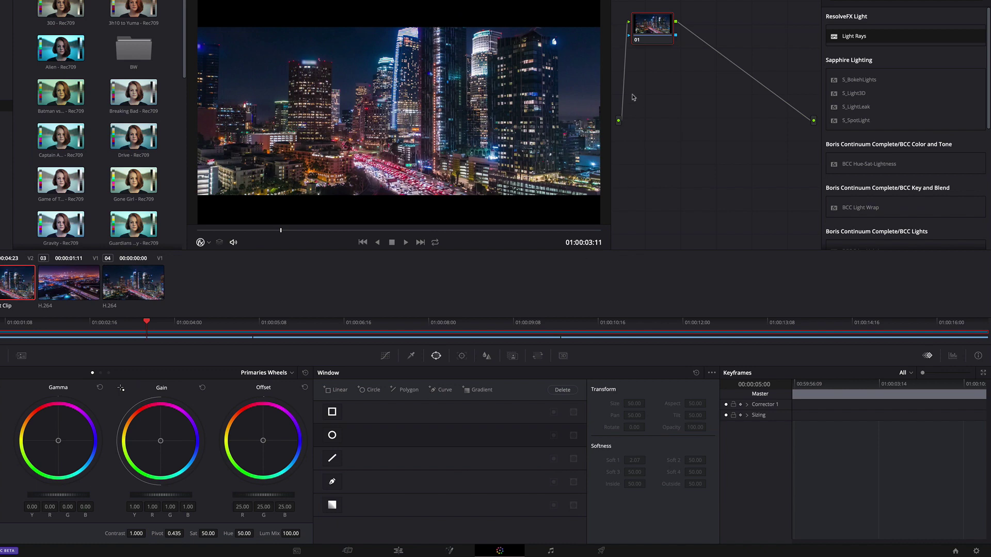
# - Add serial node 02 after node 01 and lower its Lift to -0.06
pyautogui.rightClick(652, 28)
pyautogui.moveTo(685, 72)
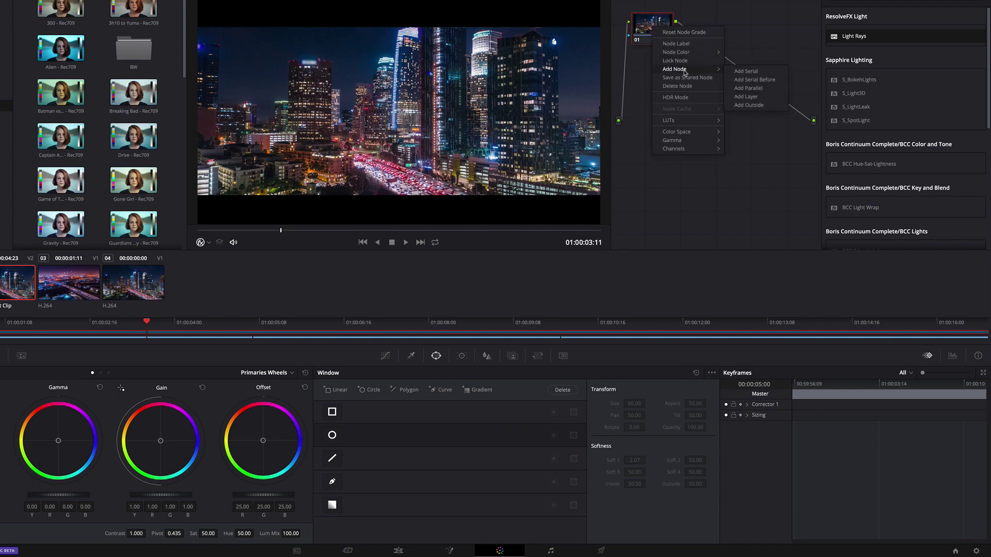
pyautogui.click(743, 72)
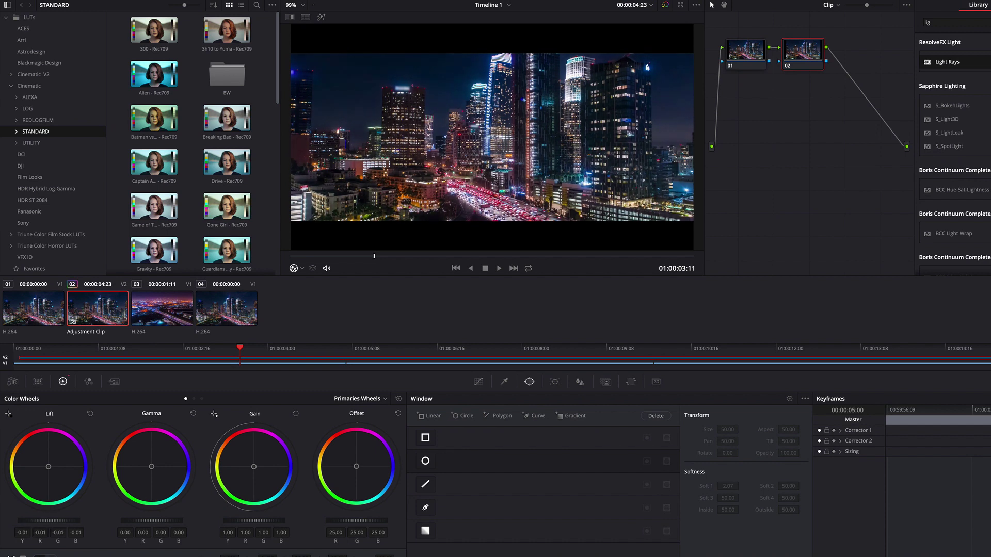
pyautogui.moveTo(49, 521); pyautogui.dragTo(39, 521)
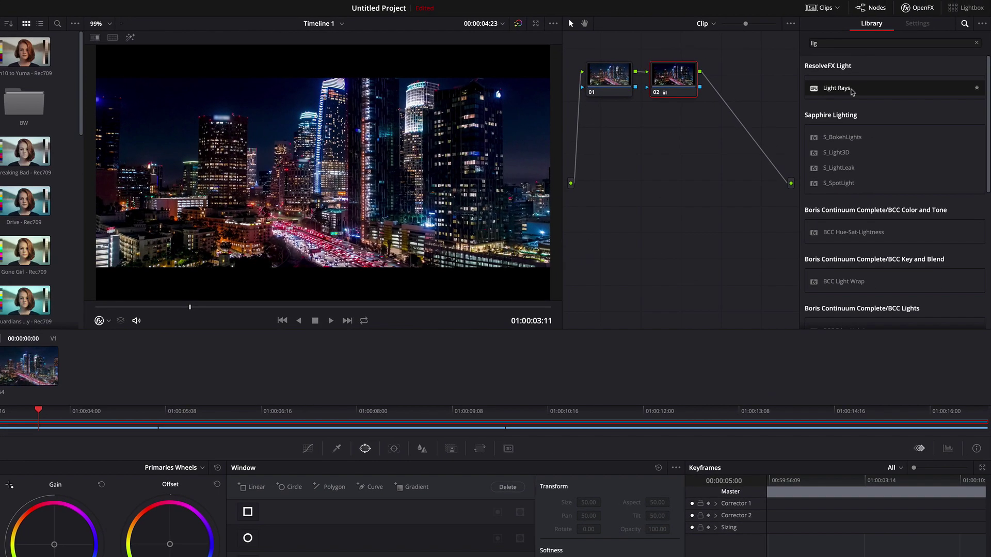
# - Apply Light Rays to node 02 with Y Position 0.102, Length 0.204 and Blend 0.388
pyautogui.moveTo(941, 62); pyautogui.dragTo(802, 52)
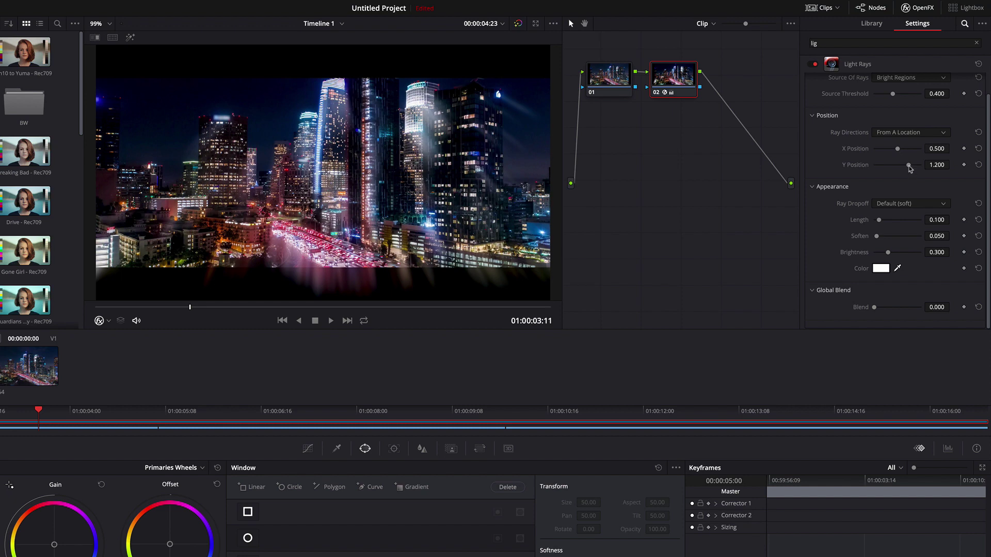
pyautogui.moveTo(908, 165); pyautogui.dragTo(892, 165)
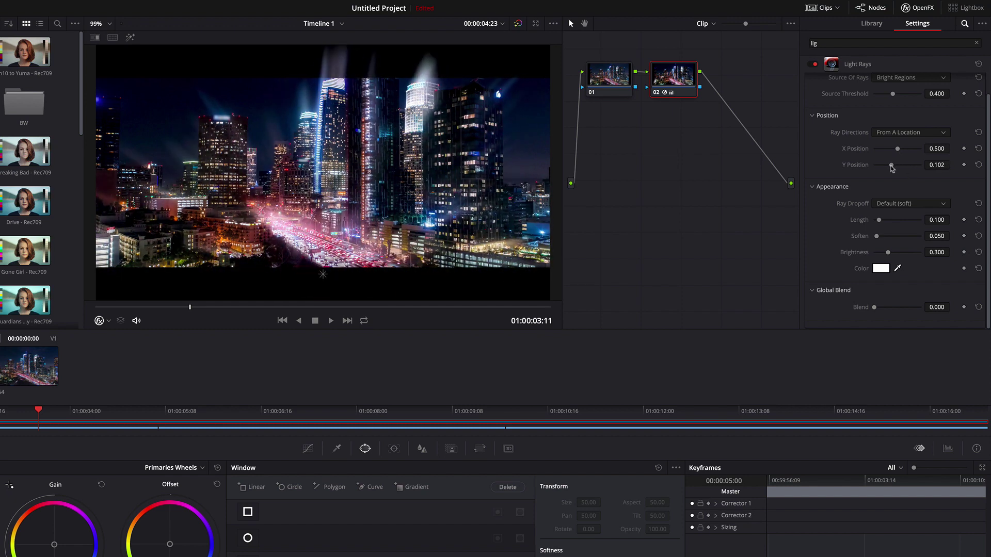
pyautogui.moveTo(883, 223); pyautogui.dragTo(888, 223)
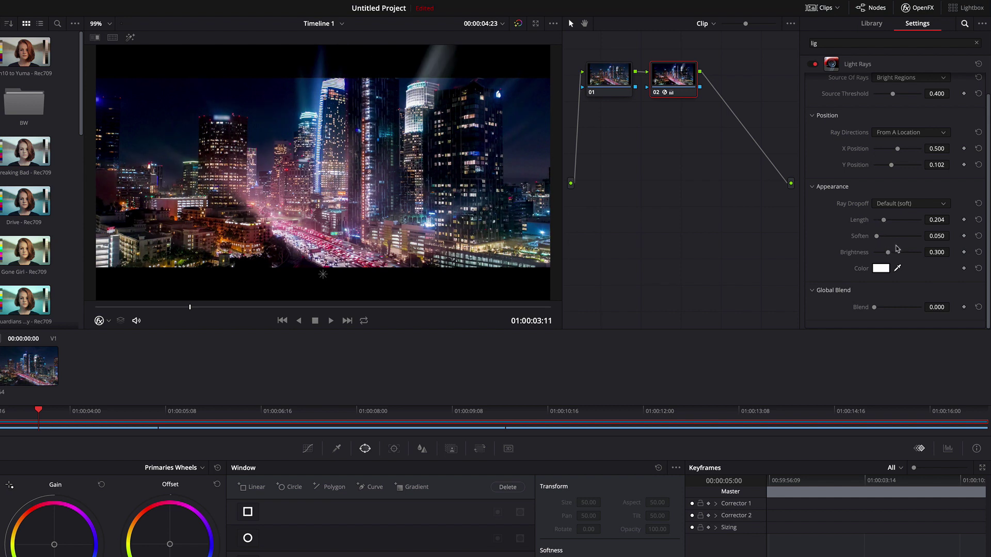
pyautogui.moveTo(875, 308); pyautogui.dragTo(893, 308)
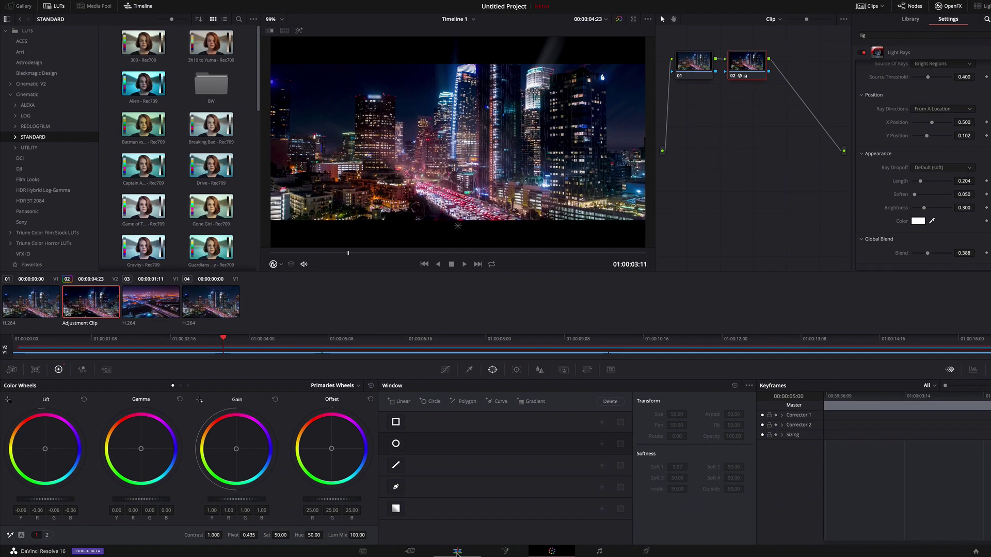
# - On the Edit page, scrub into the freeway clip to check the Light Rays there
pyautogui.click(457, 551)
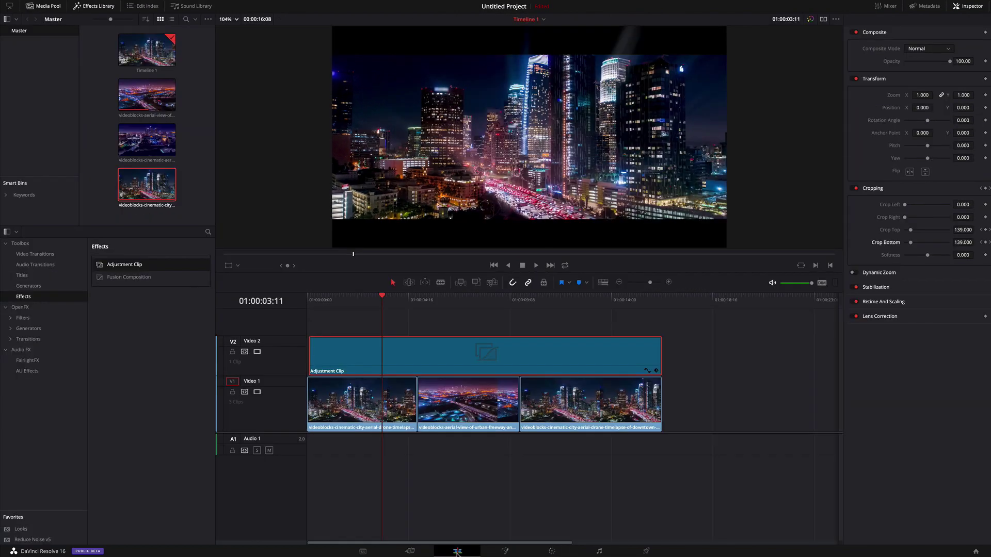
pyautogui.moveTo(382, 297); pyautogui.dragTo(435, 300)
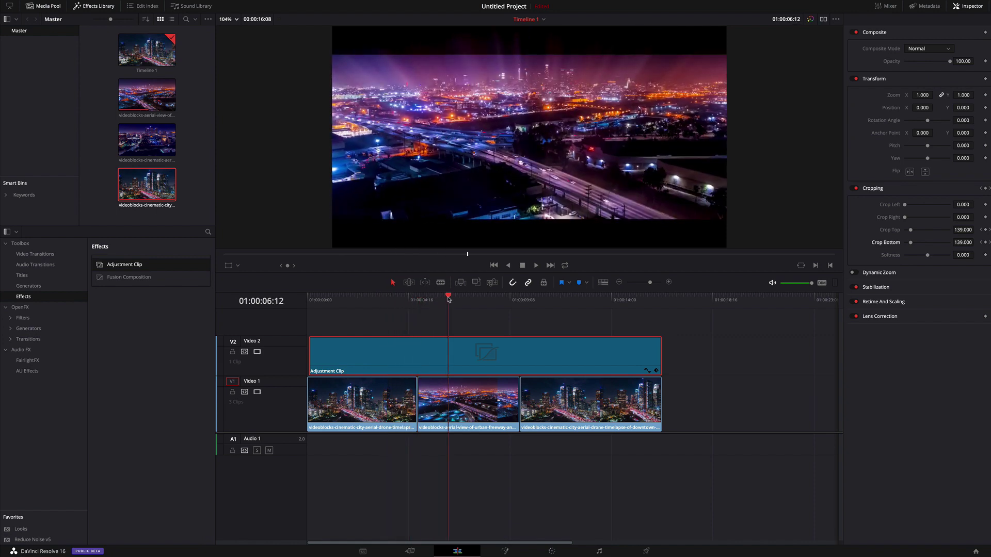
pyautogui.moveTo(448, 299); pyautogui.dragTo(581, 304)
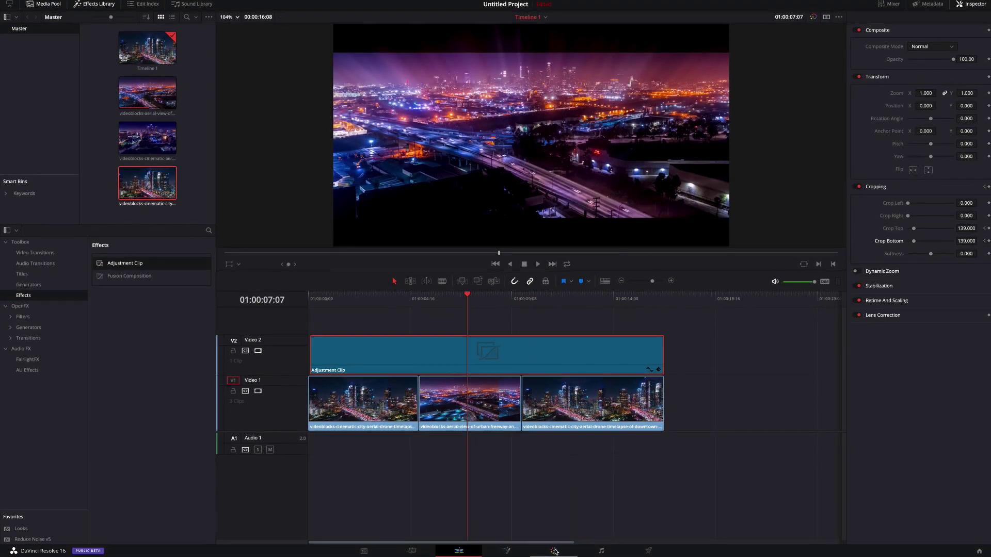
pyautogui.click(551, 551)
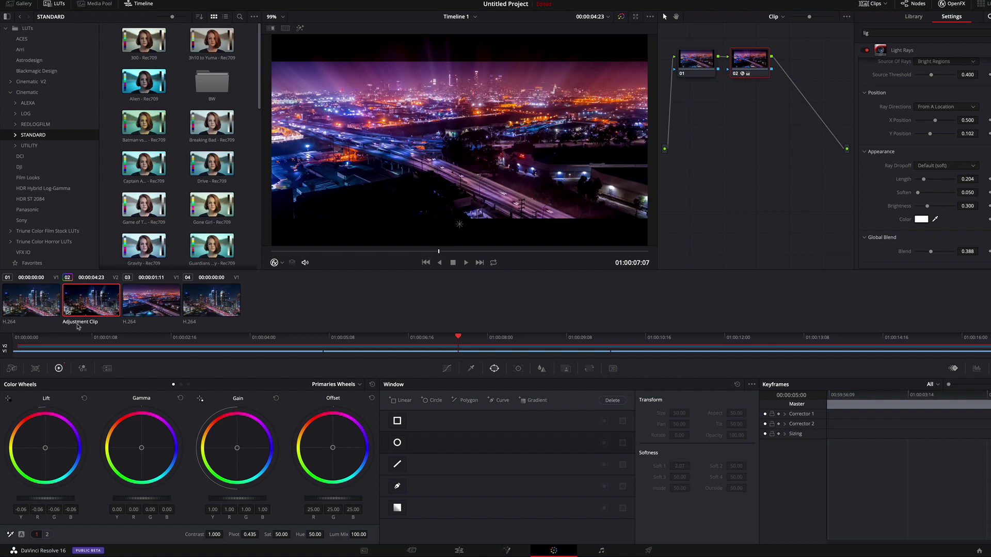
# - At the clip's start, set Light Rays Blend to 1.000 and keyframe Blend, X and Y Position
pyautogui.moveTo(436, 254); pyautogui.dragTo(266, 251)
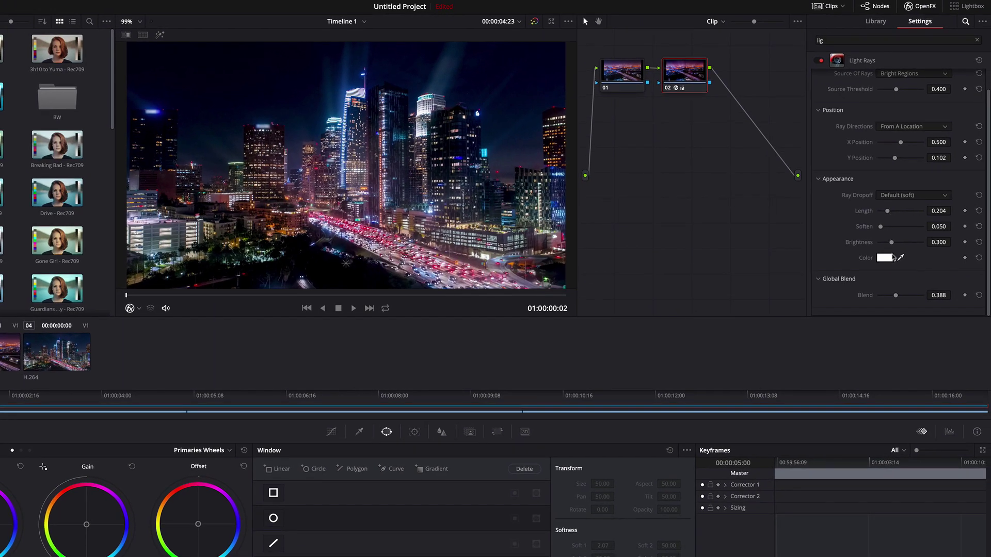
pyautogui.moveTo(895, 296); pyautogui.dragTo(932, 301)
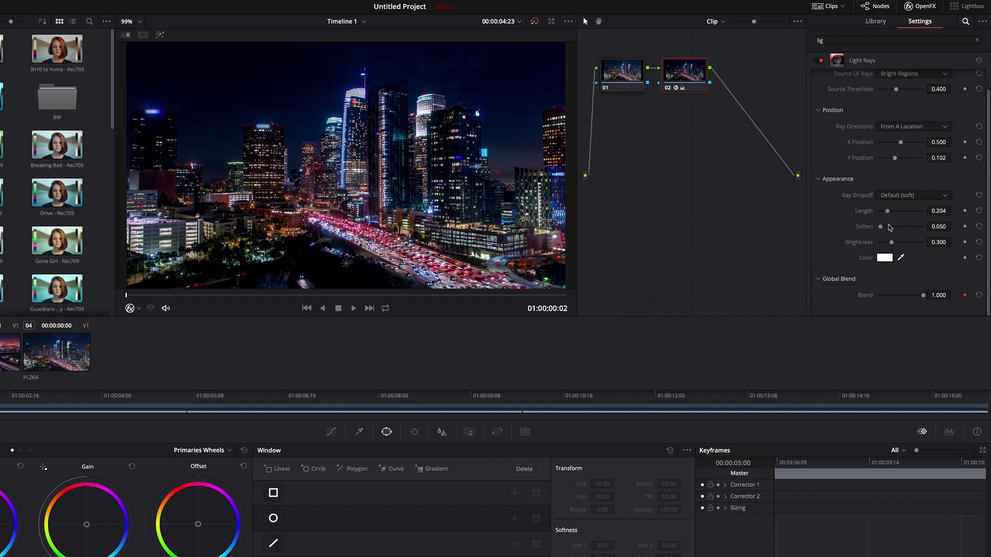
pyautogui.click(964, 158)
pyautogui.click(965, 142)
pyautogui.moveTo(127, 296); pyautogui.dragTo(181, 296)
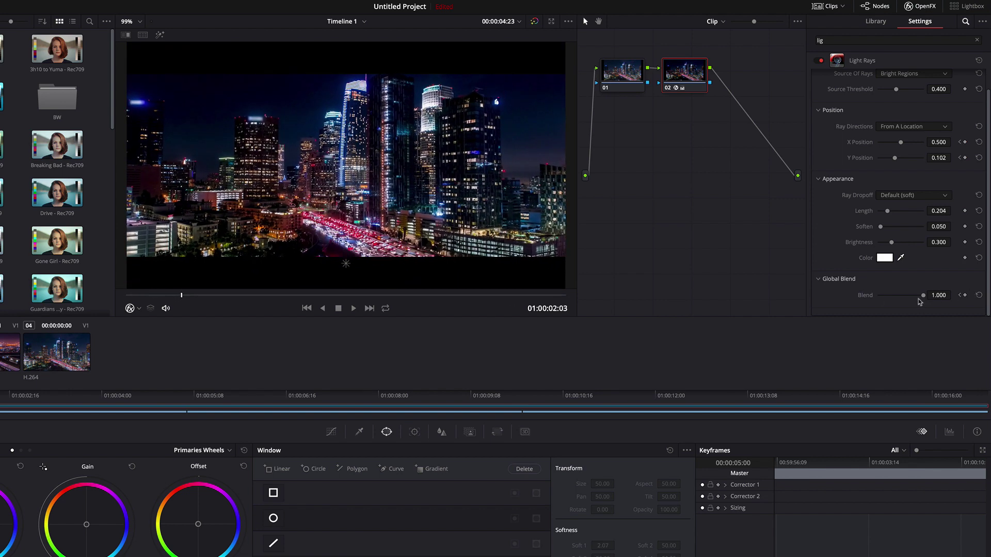
# - At 01:00:02:03, set Blend 0.000, X 0.623, Y 0.530, then play the animation from the start
pyautogui.moveTo(923, 295); pyautogui.dragTo(877, 299)
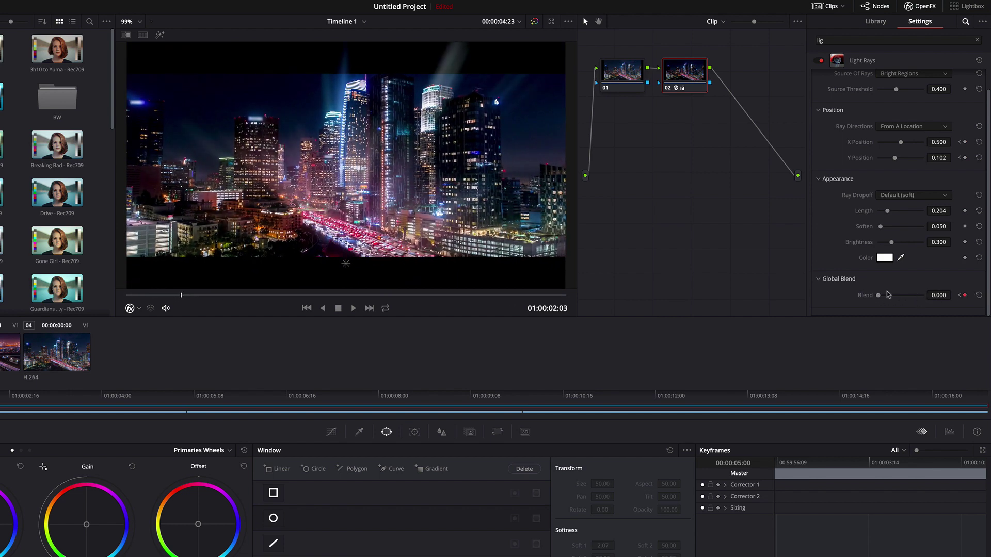
pyautogui.moveTo(902, 146); pyautogui.dragTo(901, 159)
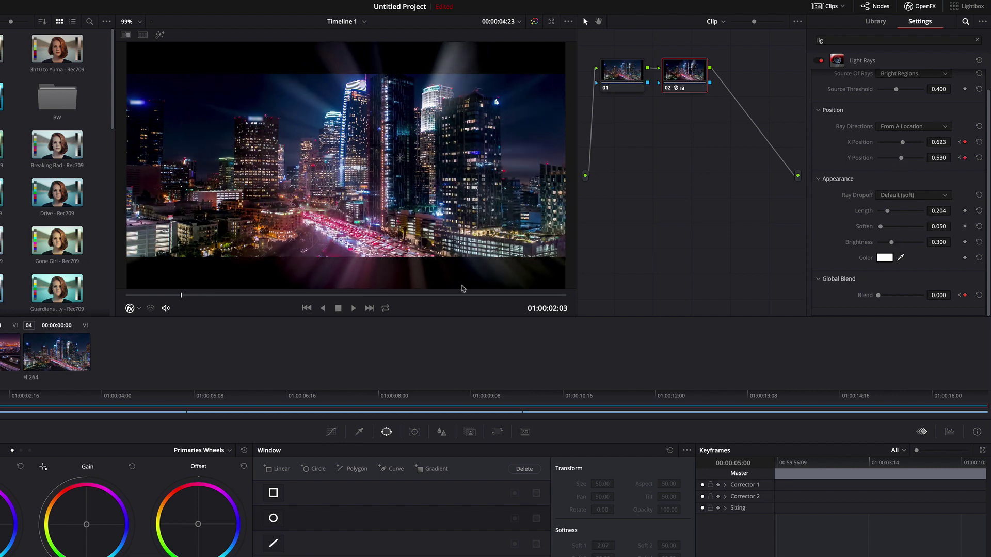
pyautogui.moveTo(181, 296); pyautogui.dragTo(127, 296)
pyautogui.press('space')
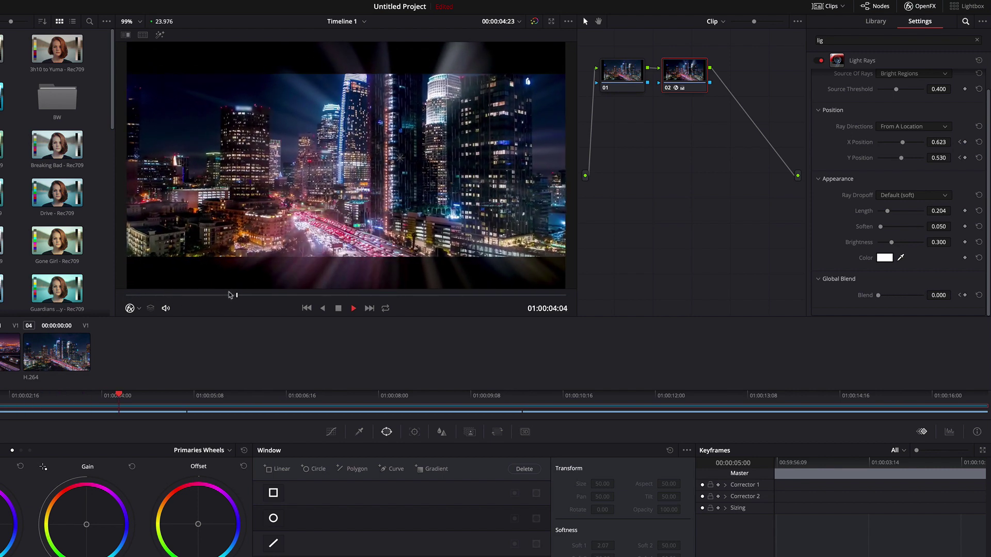
# - Stop playback at 01:00:05:11 and keyframe the Light Rays X Position, Y Position and Brightness
pyautogui.press('space')
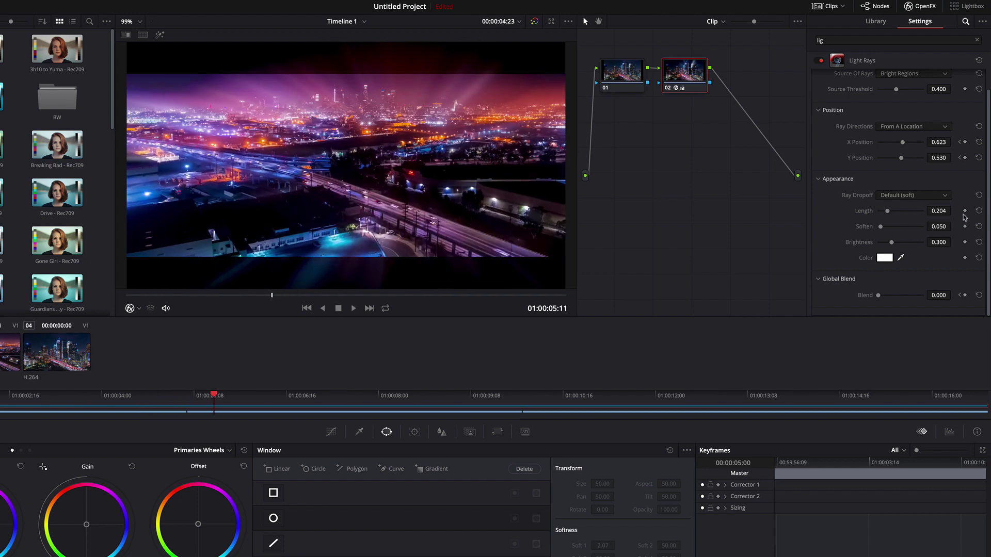
pyautogui.click(965, 142)
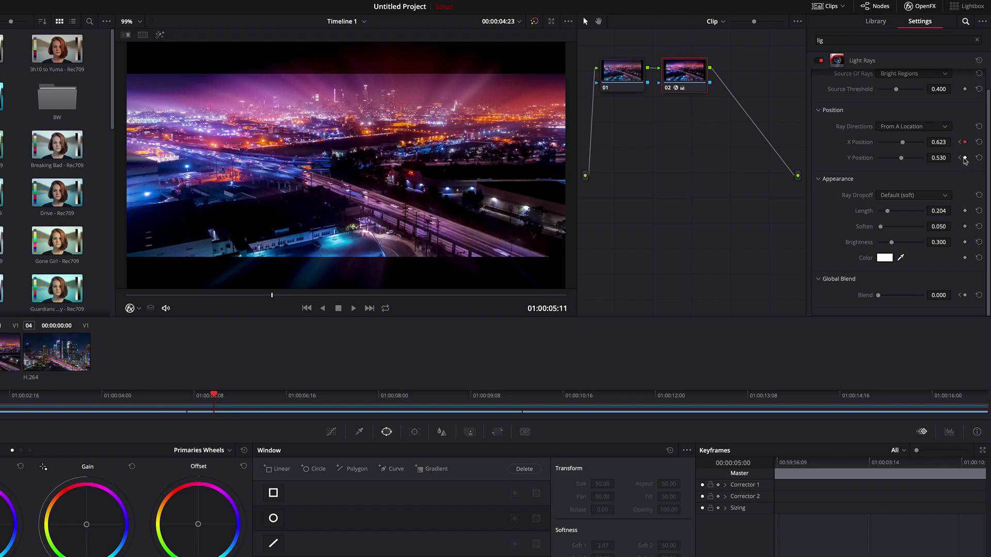
pyautogui.click(964, 158)
pyautogui.click(965, 242)
# - Switch to the Edit page and play the letterboxed, graded sequence from the timeline start
pyautogui.moveTo(273, 299); pyautogui.dragTo(299, 296)
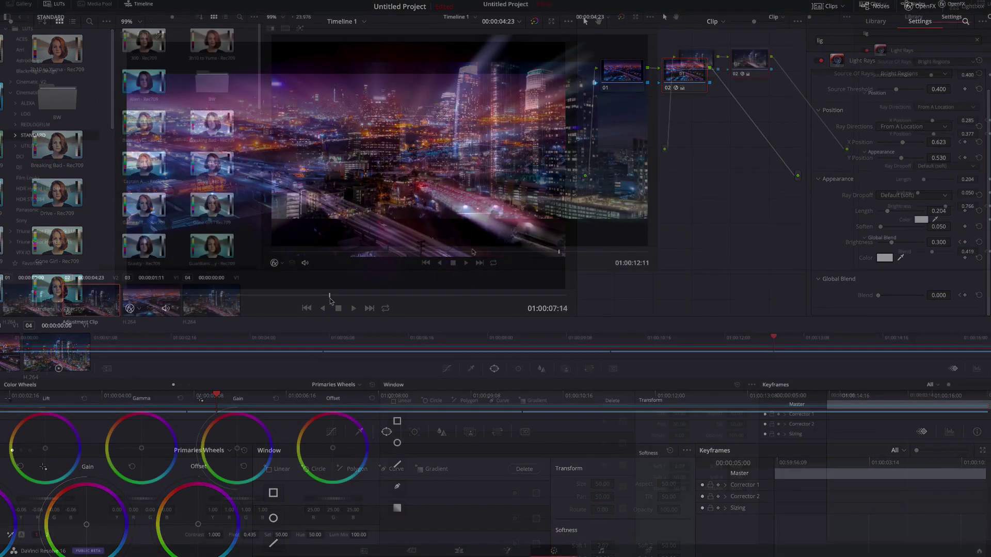
pyautogui.click(459, 550)
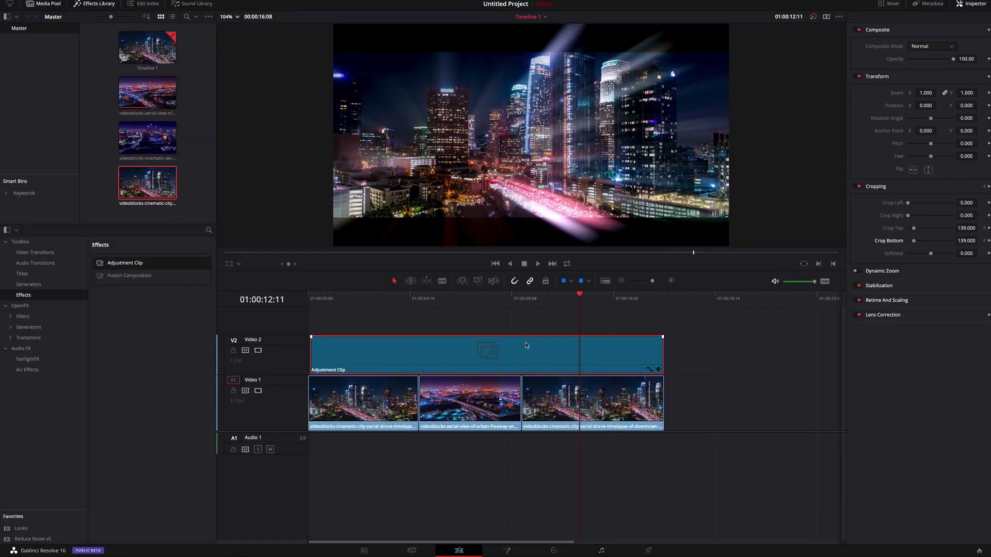
pyautogui.click(316, 299)
pyautogui.press('space')
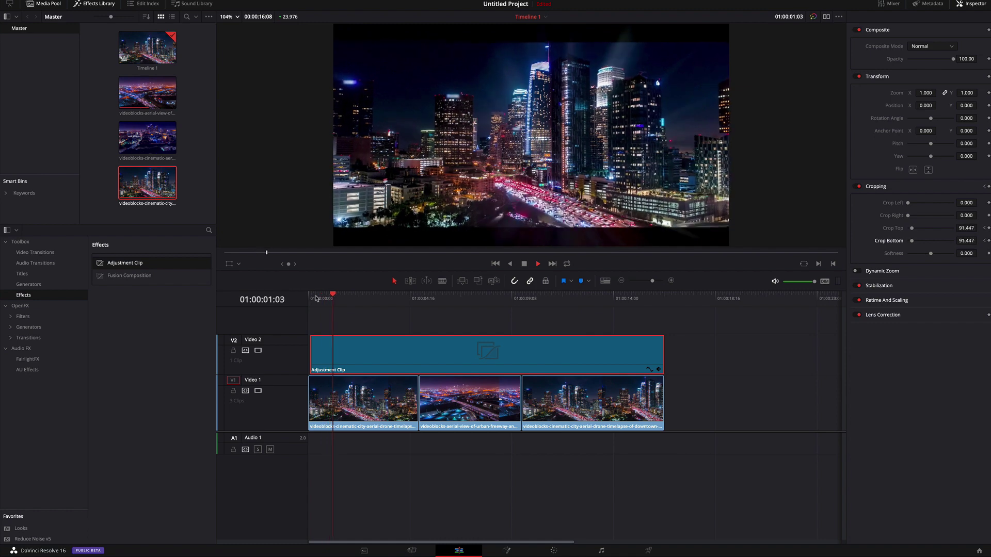